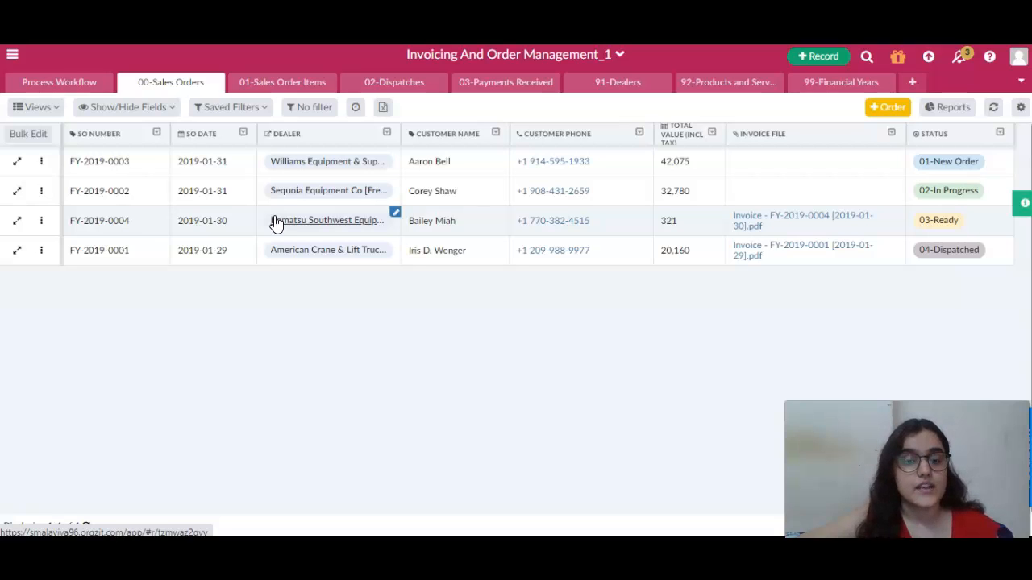
{"action": "left_click_drag", "start_coordinate": [275, 223], "coordinate": [42, 161]}
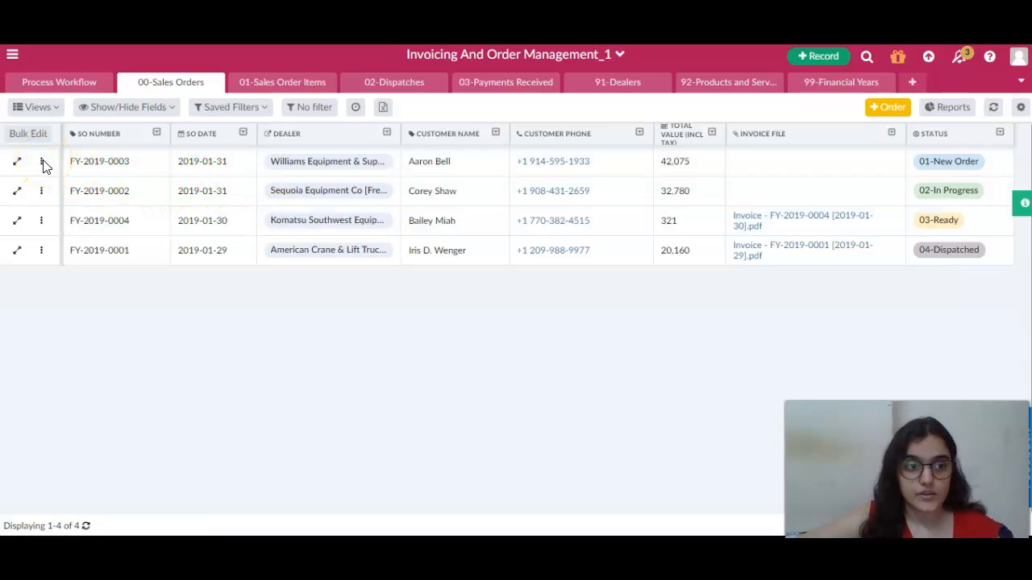
{"action": "left_click", "coordinate": [42, 162]}
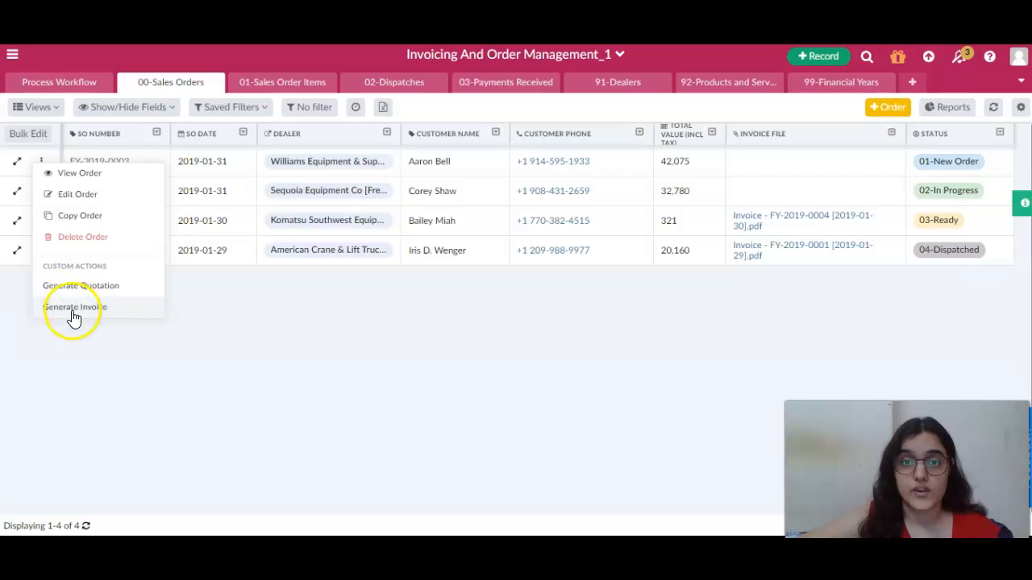
{"action": "left_click", "coordinate": [174, 327]}
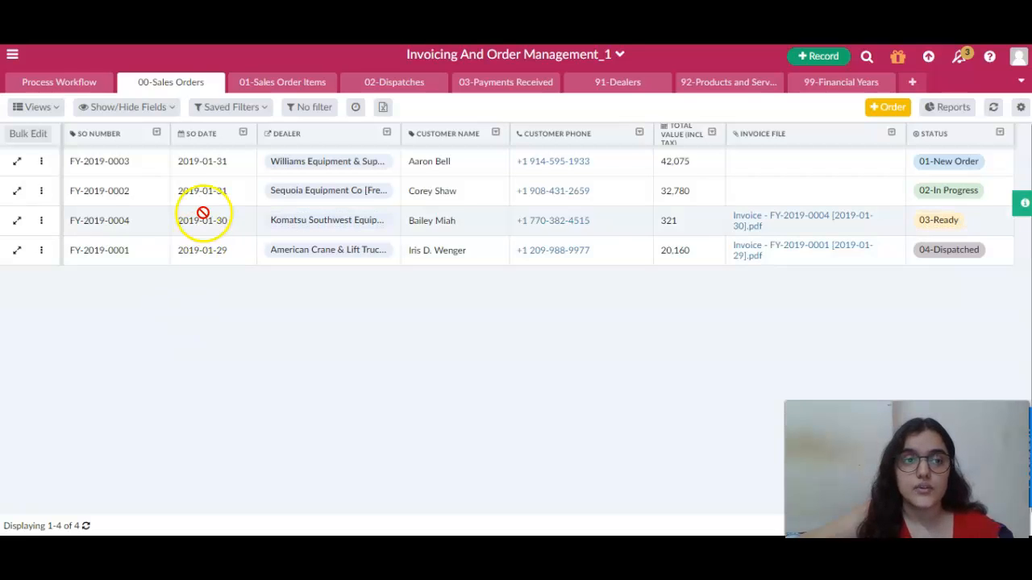
Open the table settings of 00-Sales Orders and go to its custom actions section
{"action": "left_click", "coordinate": [208, 83]}
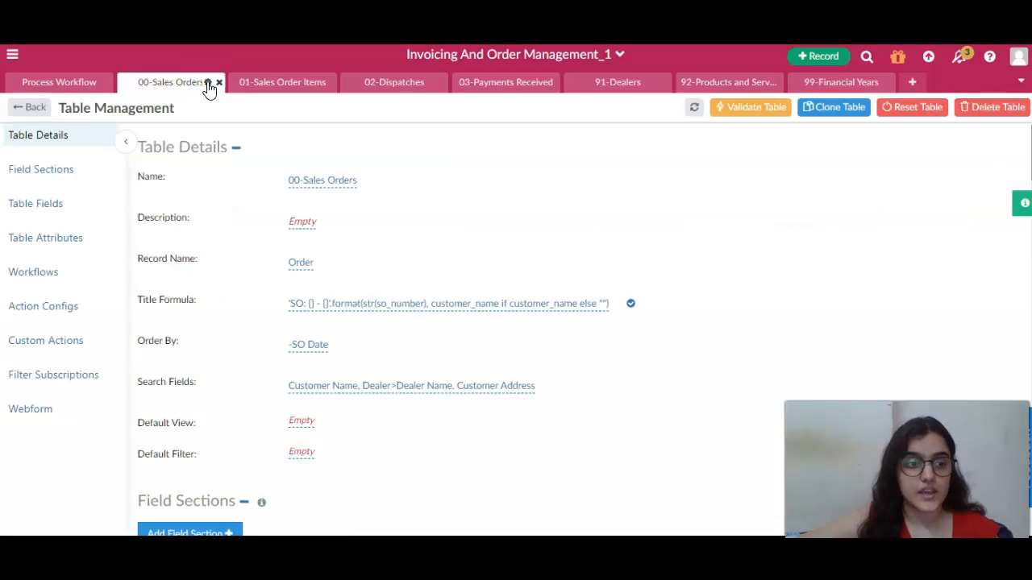
{"action": "left_click", "coordinate": [57, 343]}
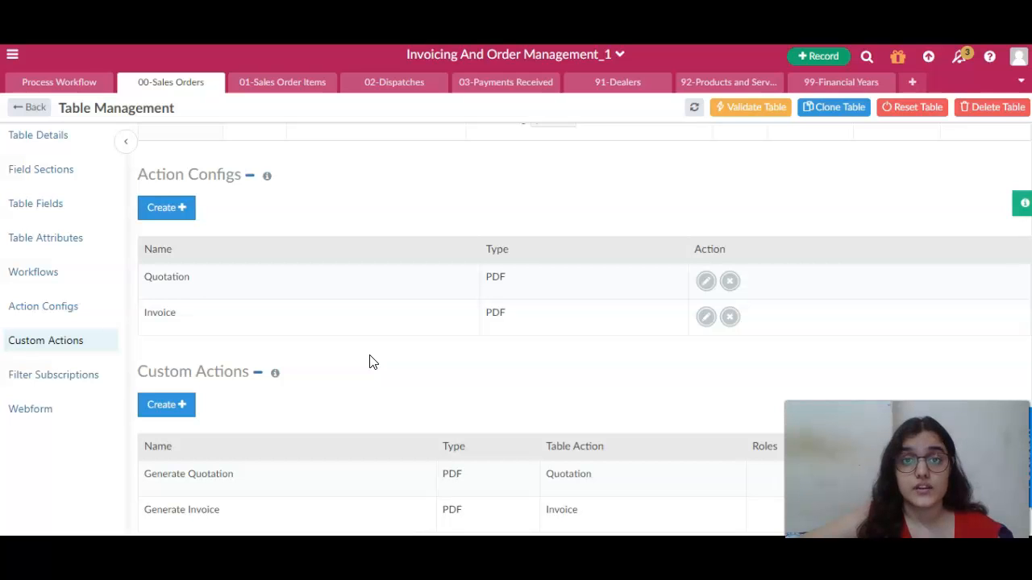
{"action": "scroll", "coordinate": [369, 362], "scroll_direction": "down", "scroll_amount": 3}
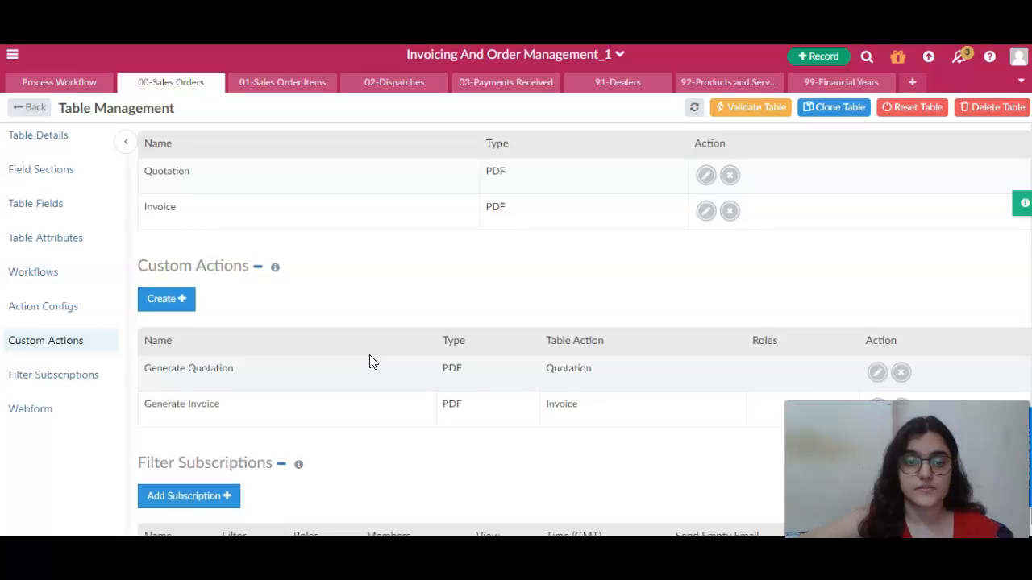
{"action": "scroll", "coordinate": [369, 362], "scroll_direction": "down", "scroll_amount": 1}
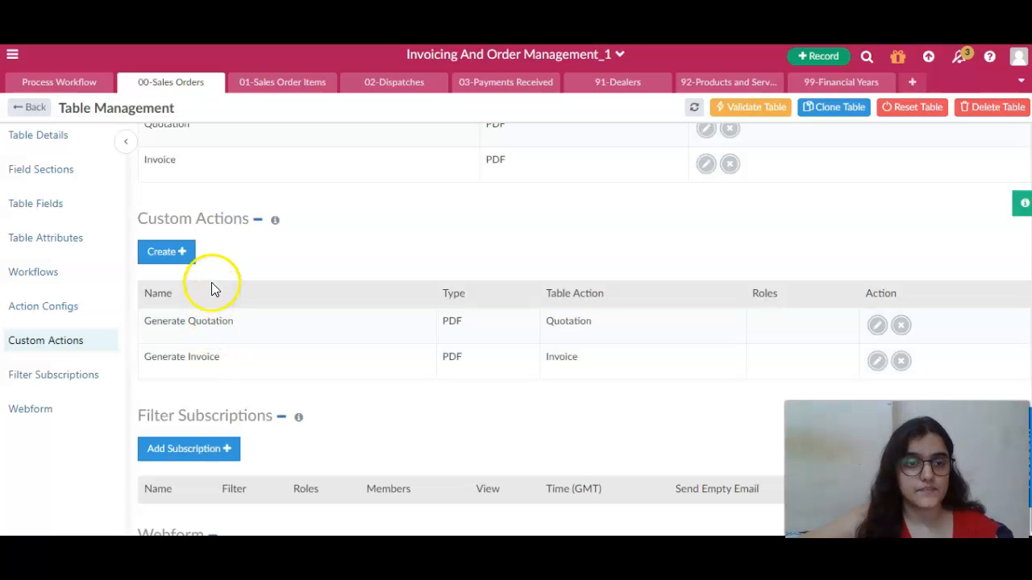
Start a new custom action named Generate Quote that uses the Quotation action config
{"action": "left_click", "coordinate": [190, 266]}
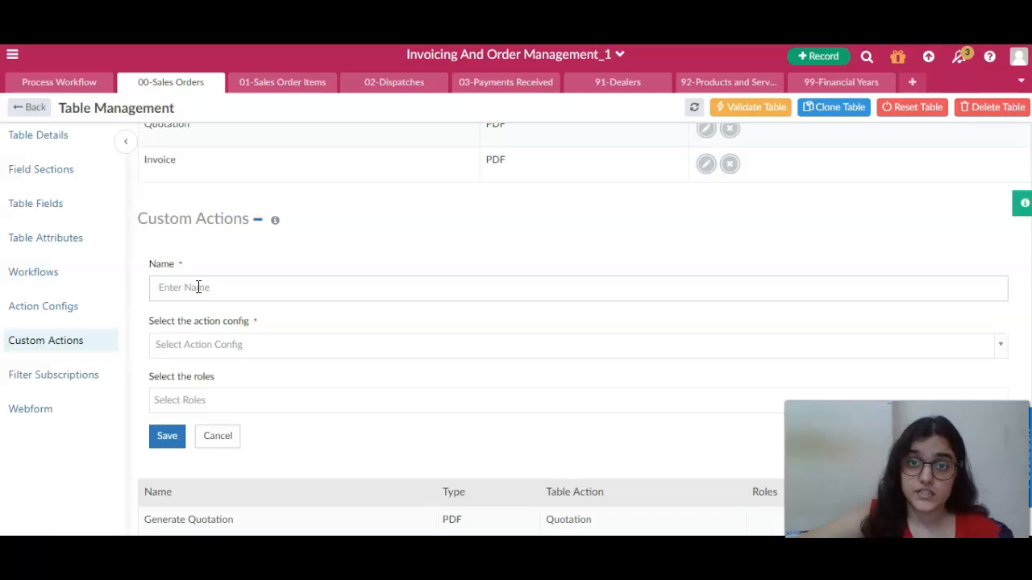
{"action": "left_click", "coordinate": [198, 288]}
{"action": "type", "text": "G"}
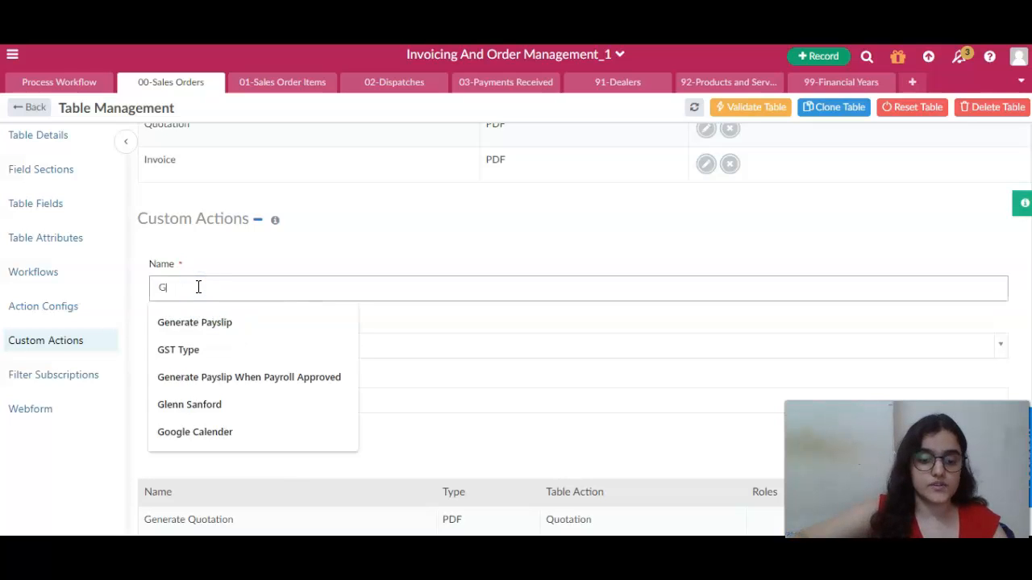
{"action": "type", "text": "enerate Quote"}
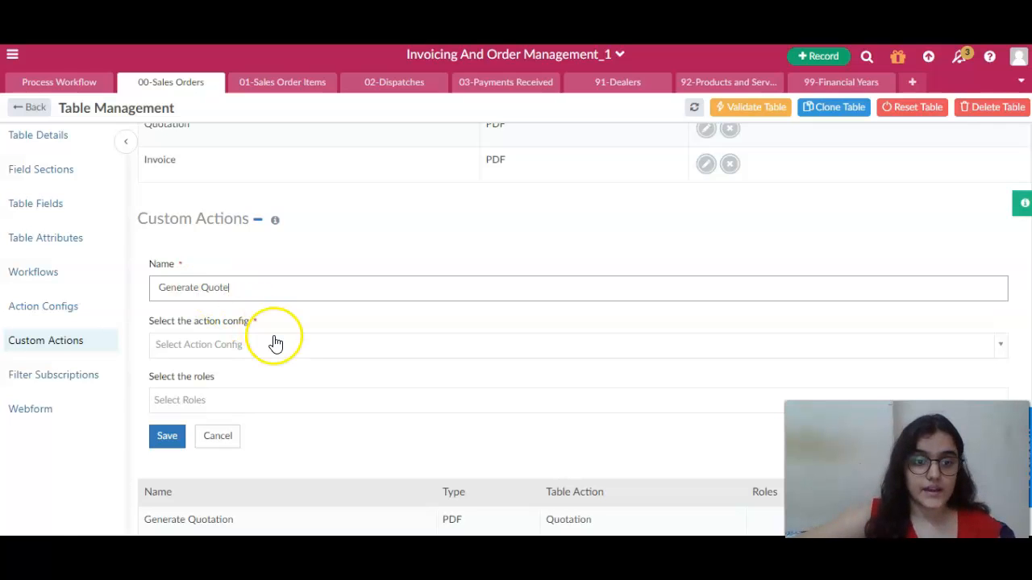
{"action": "scroll", "coordinate": [272, 343], "scroll_direction": "down", "scroll_amount": 1}
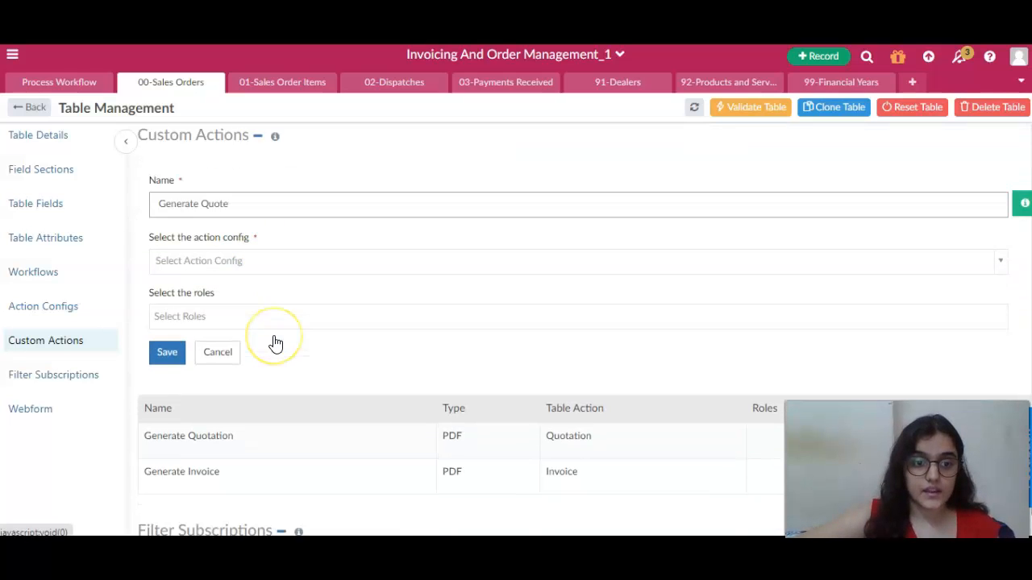
{"action": "left_click", "coordinate": [306, 246]}
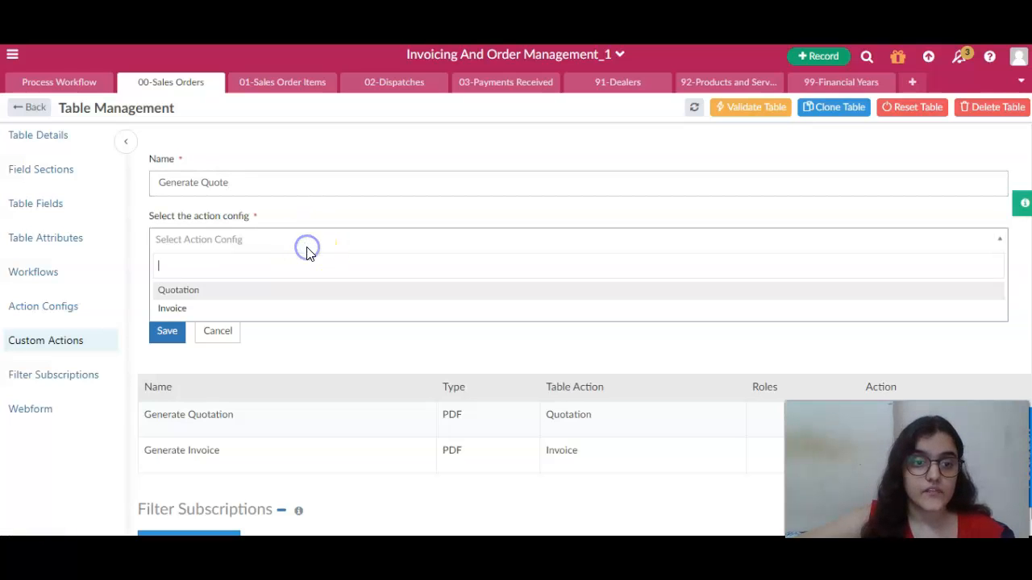
{"action": "left_click", "coordinate": [184, 290]}
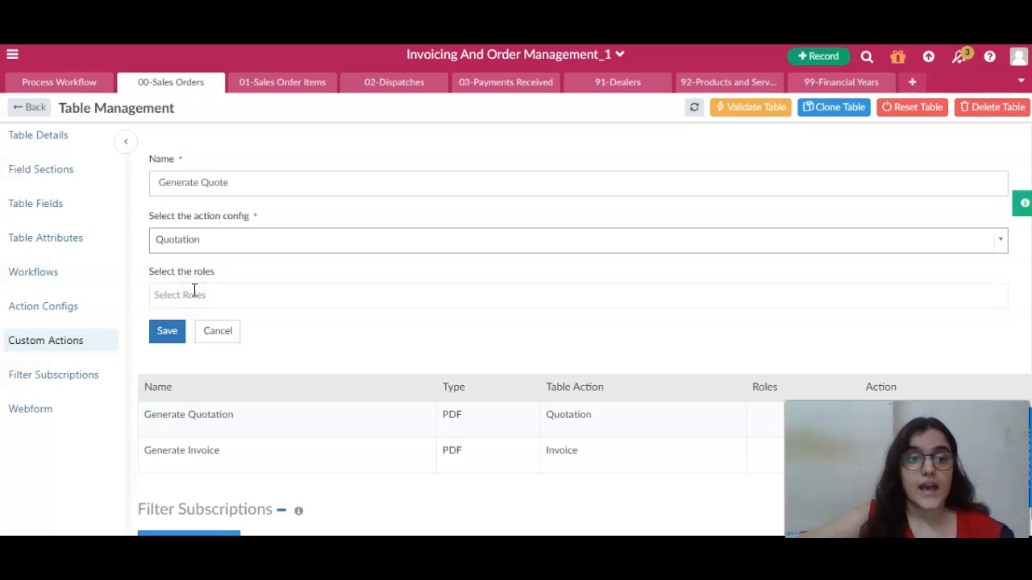
Assign the Management and Accounts roles to the new custom action
{"action": "left_click", "coordinate": [222, 273]}
{"action": "left_click_drag", "start_coordinate": [221, 273], "coordinate": [190, 288]}
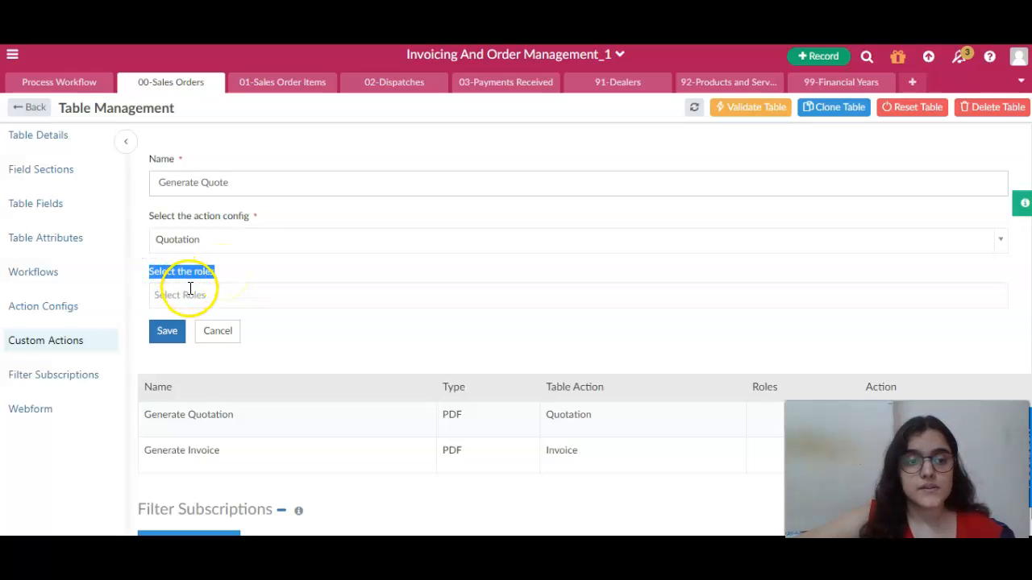
{"action": "left_click", "coordinate": [190, 290]}
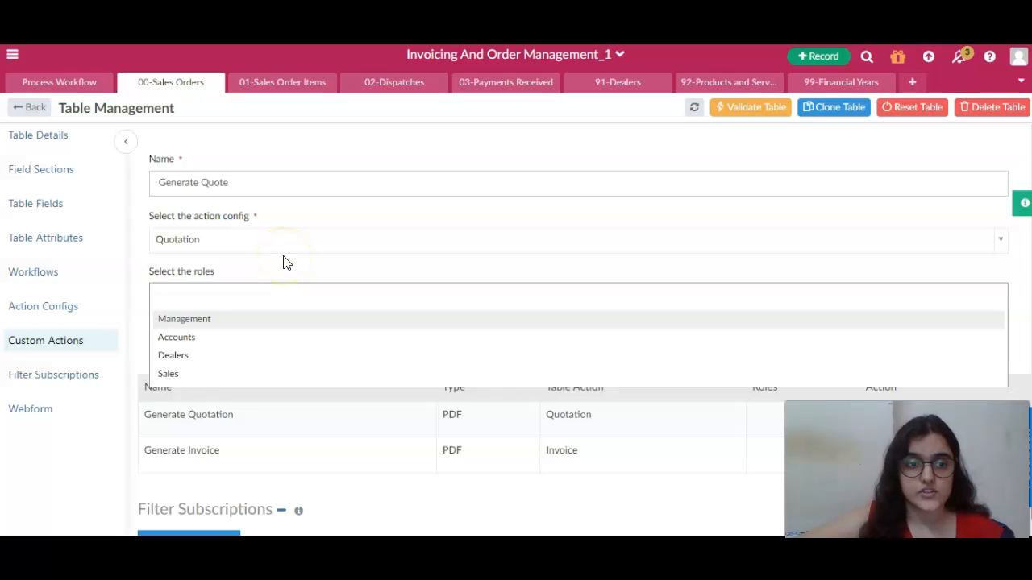
{"action": "left_click", "coordinate": [198, 323]}
{"action": "left_click", "coordinate": [253, 290]}
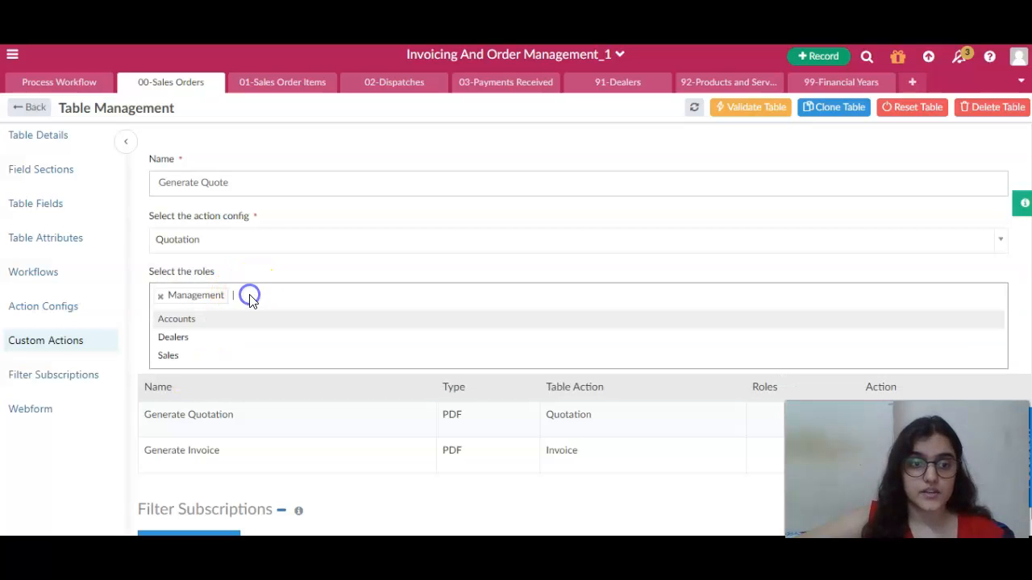
{"action": "left_click", "coordinate": [197, 321]}
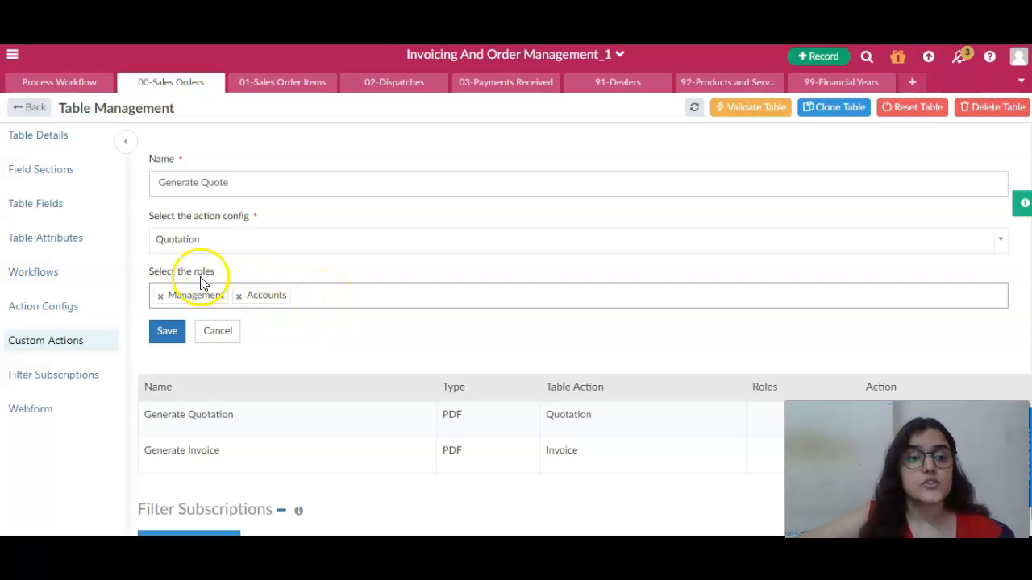
Review the new custom action's role settings and discard it without saving
{"action": "left_click_drag", "start_coordinate": [147, 276], "coordinate": [218, 278]}
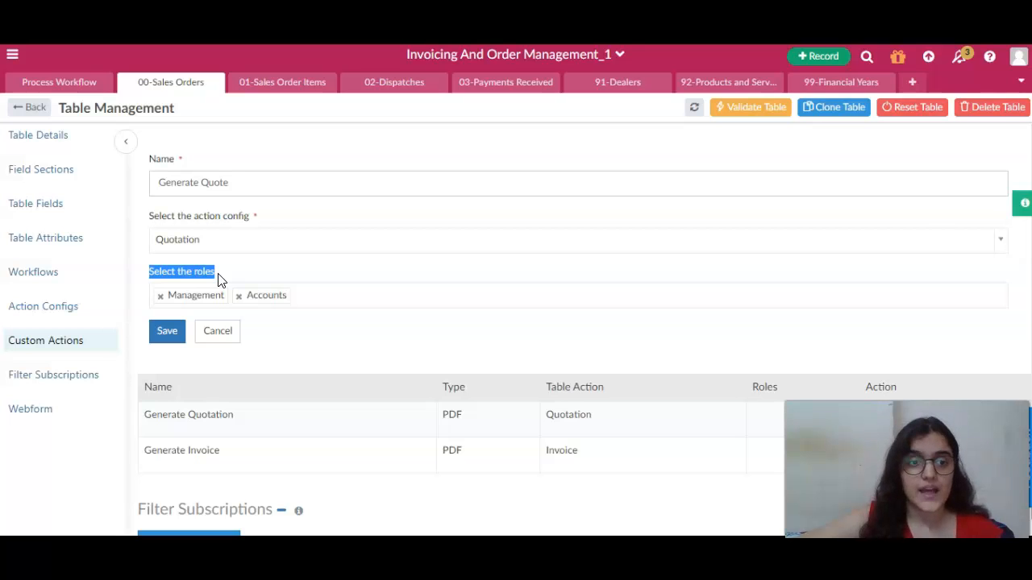
{"action": "left_click", "coordinate": [246, 274]}
{"action": "scroll", "coordinate": [247, 278], "scroll_direction": "up", "scroll_amount": 1}
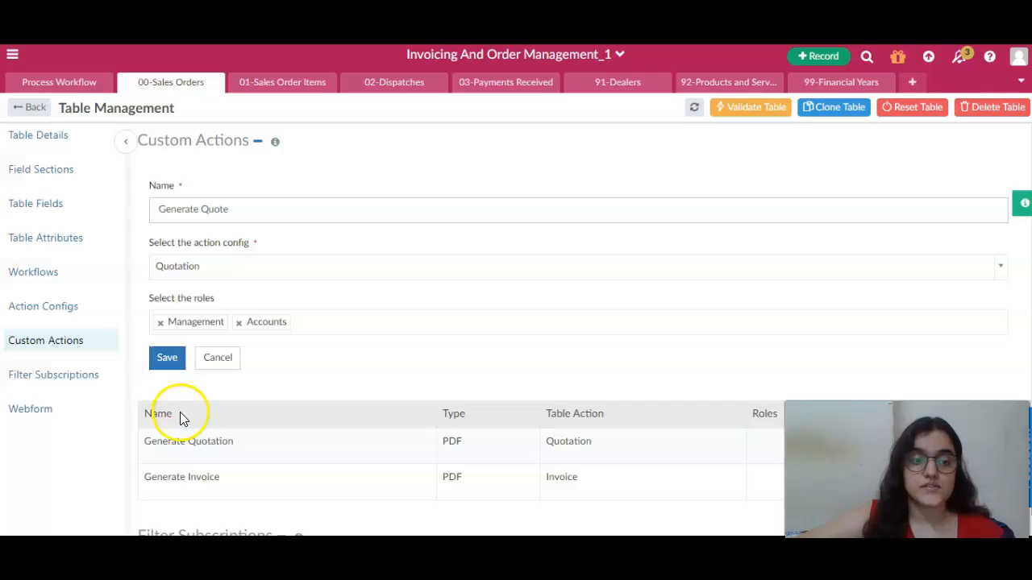
{"action": "scroll", "coordinate": [281, 418], "scroll_direction": "down", "scroll_amount": 1}
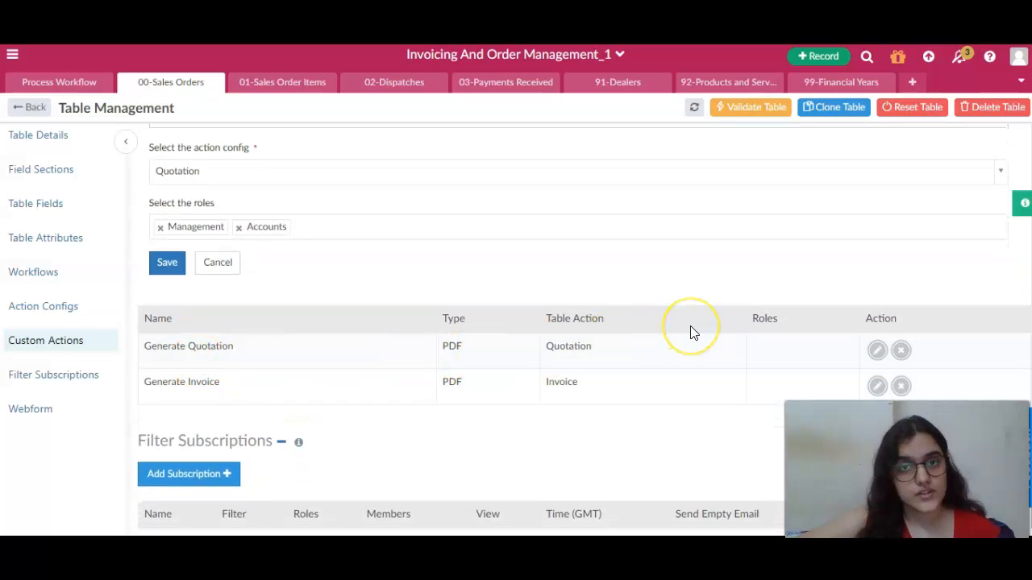
{"action": "left_click", "coordinate": [216, 265]}
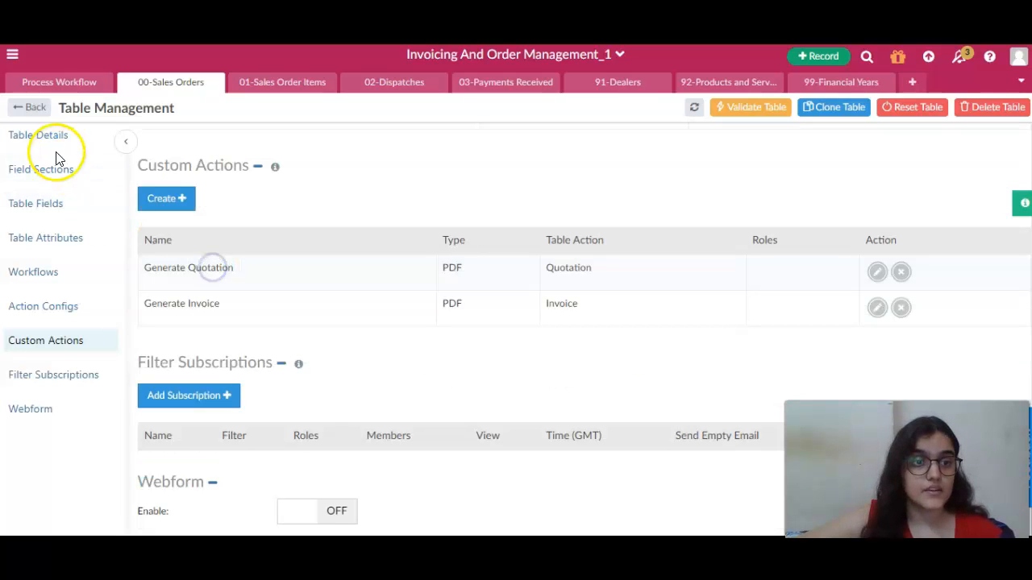
Return to the sales orders list and run the Generate Invoice action on the first order
{"action": "left_click", "coordinate": [35, 108]}
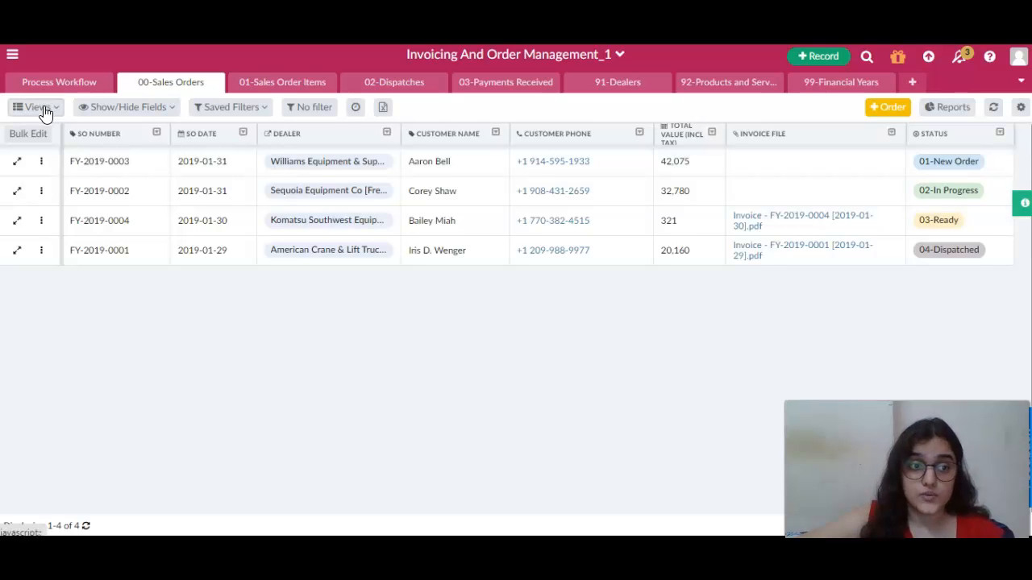
{"action": "left_click", "coordinate": [41, 162]}
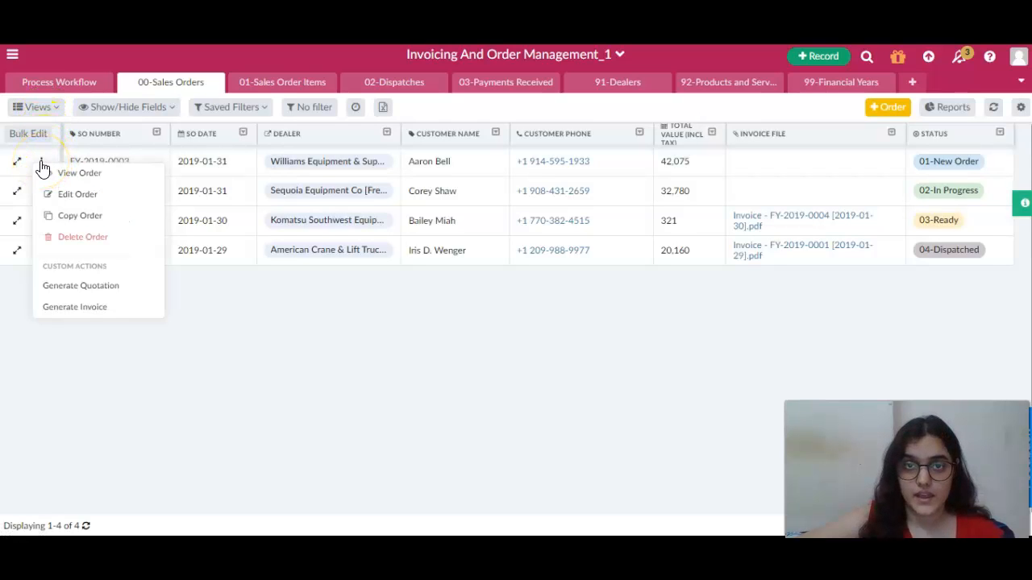
{"action": "left_click", "coordinate": [78, 309]}
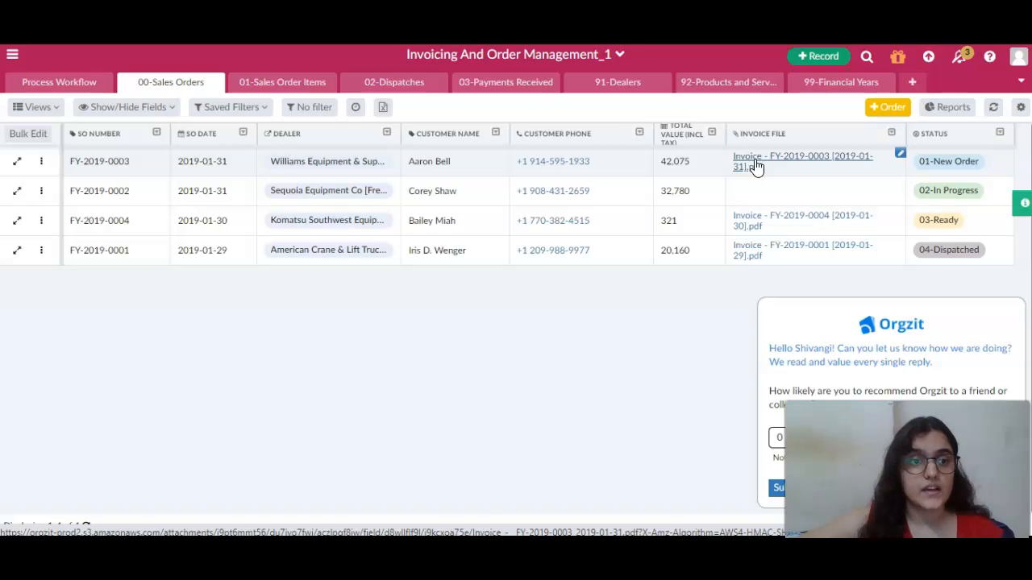
Open the first sales order's detail view and show the custom actions available for it
{"action": "left_click", "coordinate": [18, 163]}
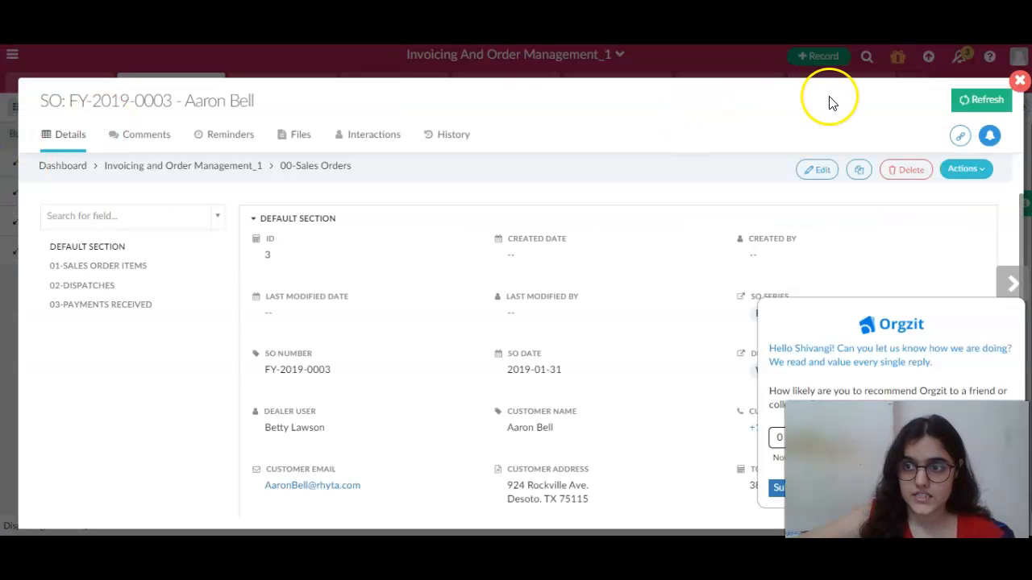
{"action": "left_click", "coordinate": [964, 171]}
{"action": "left_click", "coordinate": [964, 171]}
{"action": "left_click", "coordinate": [963, 171]}
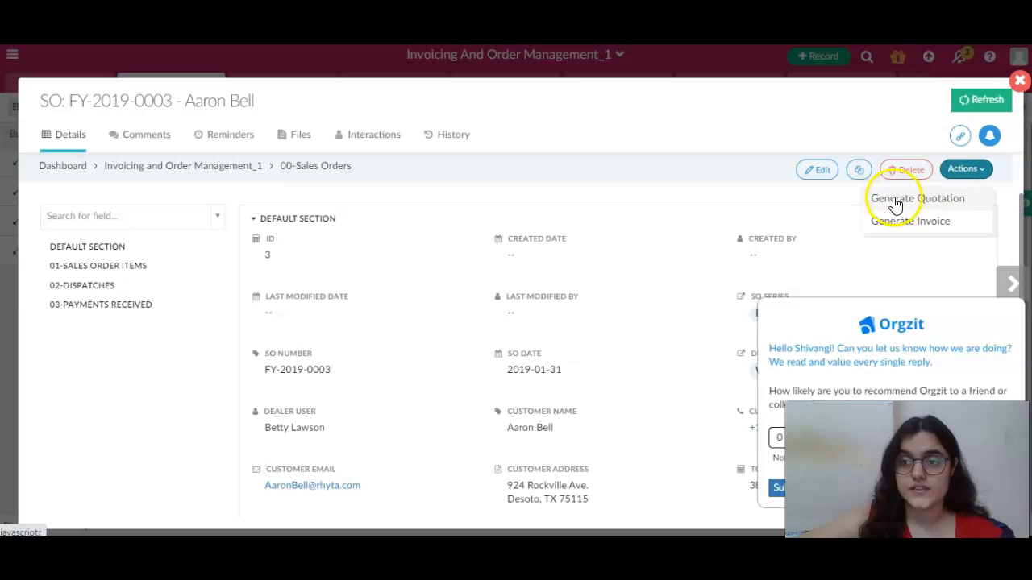